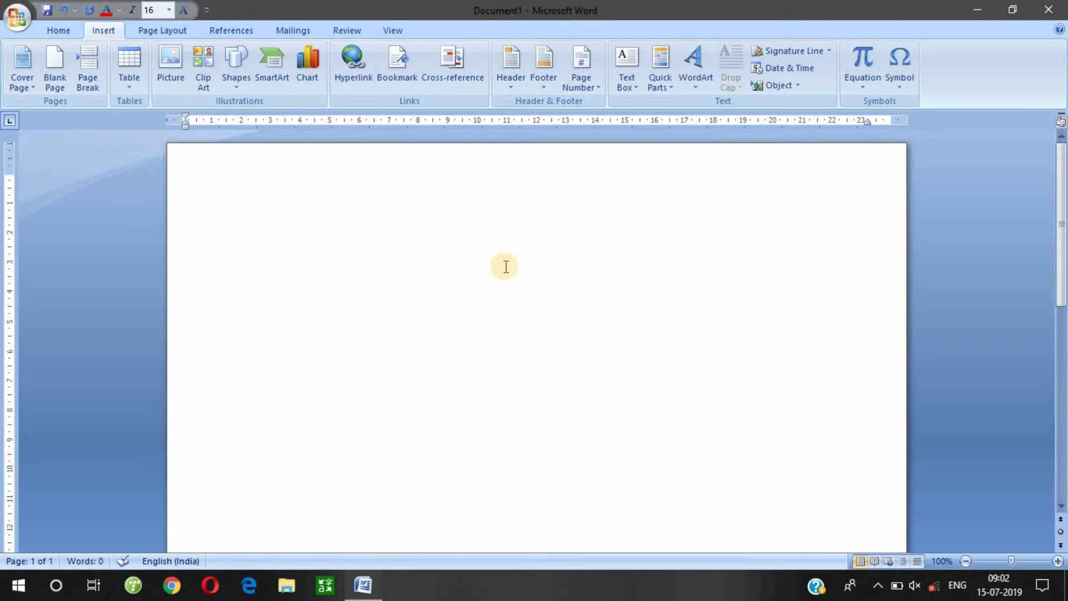
Browse the Review, View, Insert and Page Layout tabs, then collapse the ribbon to tab names only.
{"action": "mouse_move", "coordinate": [1060, 175]}
{"action": "left_mouse_down"}
{"action": "mouse_move", "coordinate": [1057, 240]}
{"action": "mouse_move", "coordinate": [1054, 150]}
{"action": "left_mouse_up"}
{"action": "left_click", "coordinate": [370, 28]}
{"action": "left_click", "coordinate": [392, 28]}
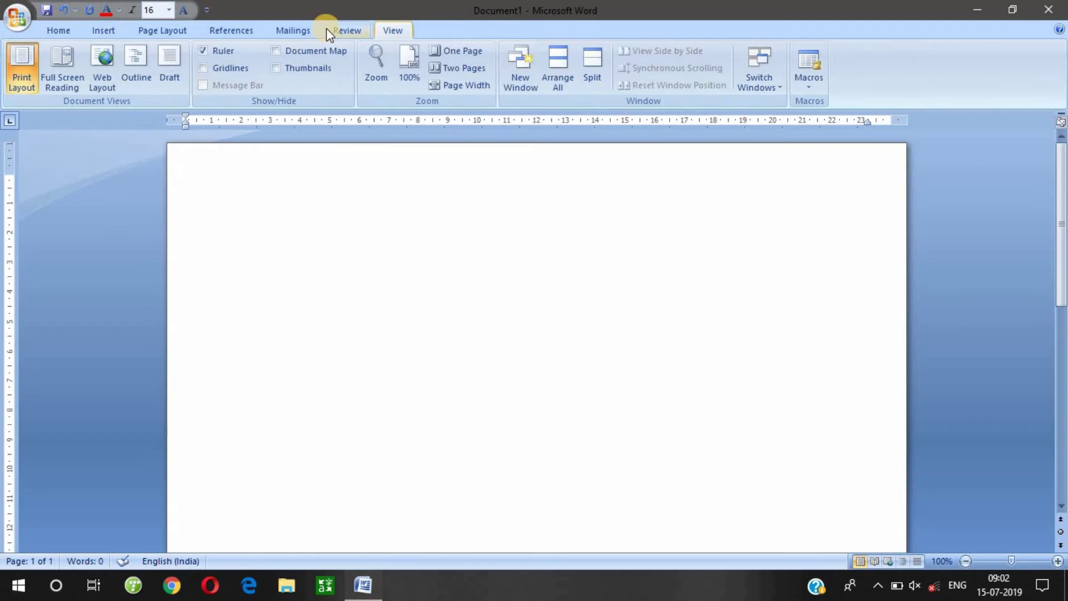
{"action": "left_click", "coordinate": [346, 31]}
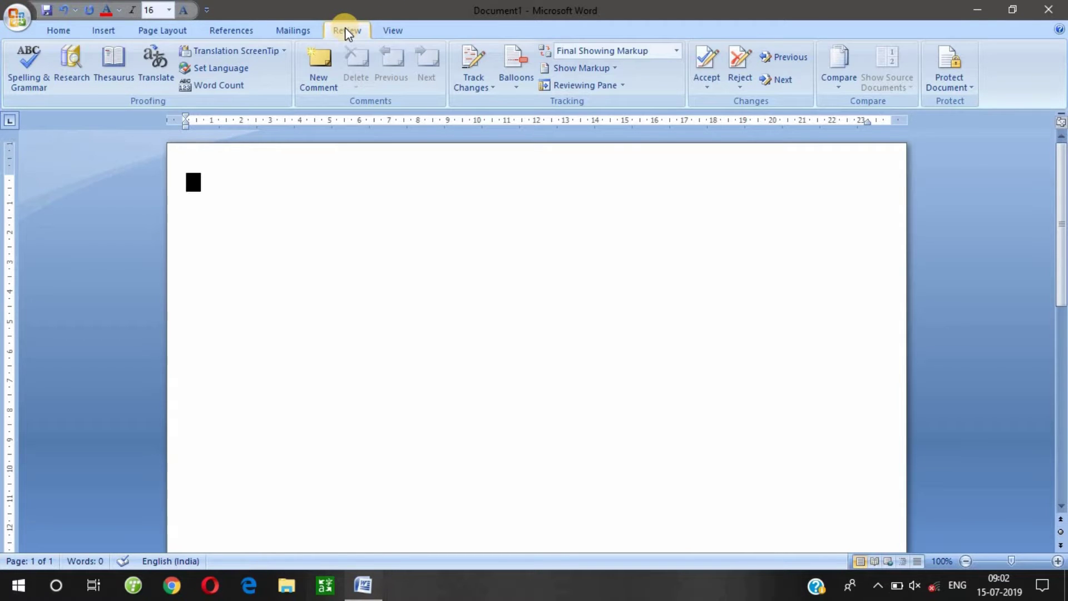
{"action": "left_click", "coordinate": [100, 30]}
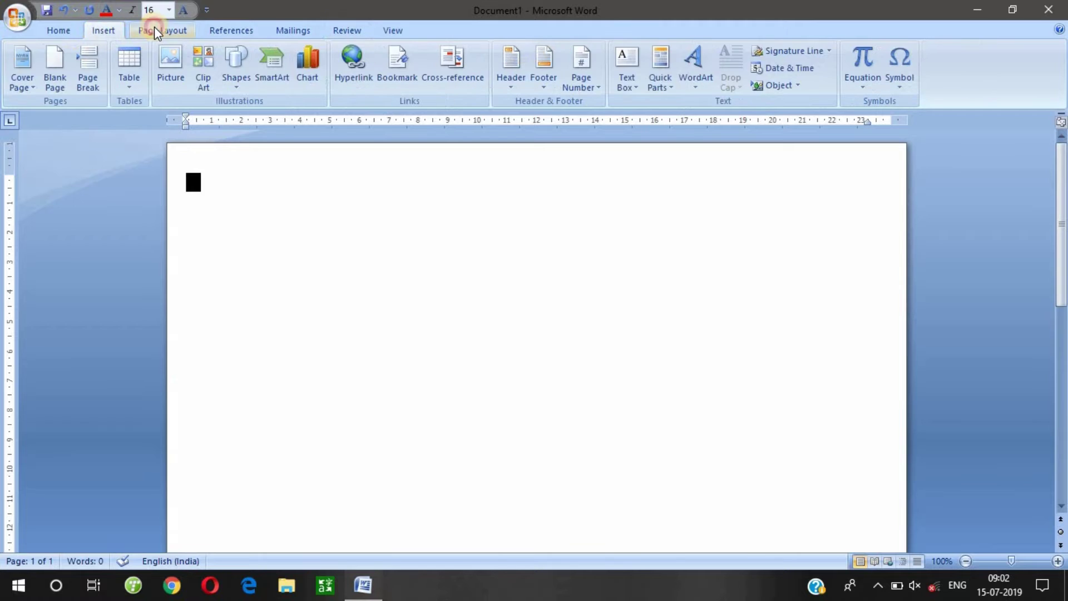
{"action": "left_click", "coordinate": [154, 29]}
{"action": "double_click", "coordinate": [145, 29]}
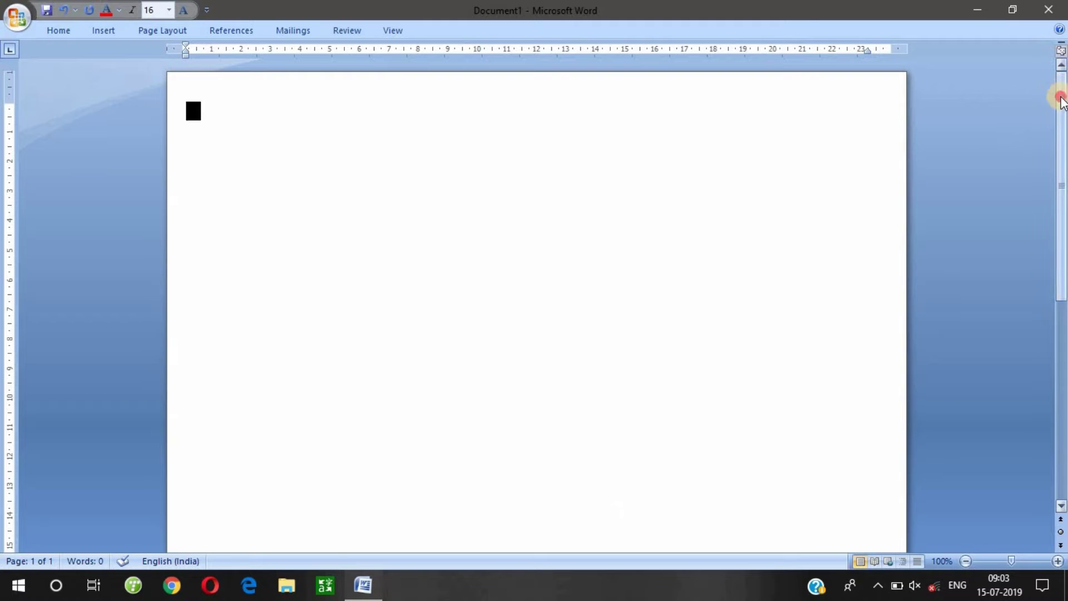
{"action": "left_click_drag", "start_coordinate": [1062, 128], "coordinate": [1063, 198]}
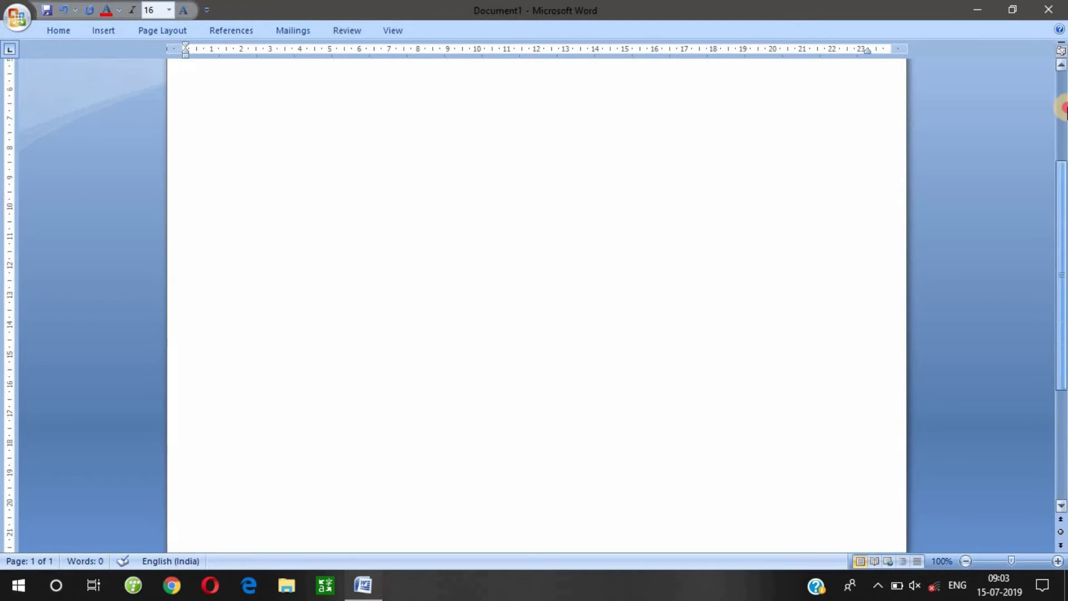
{"action": "left_click", "coordinate": [1063, 81]}
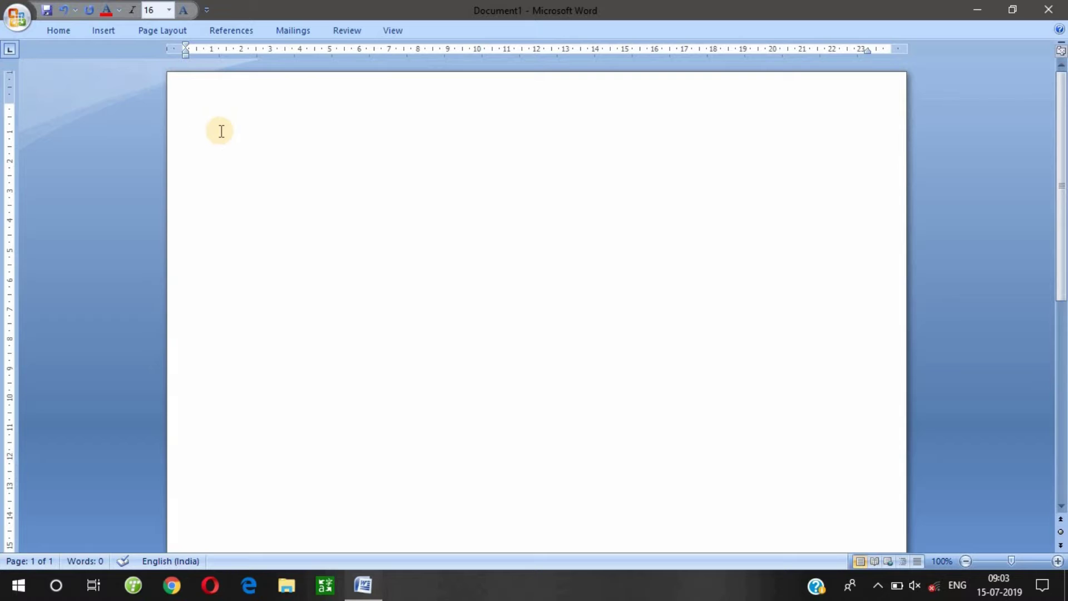
Generate three paragraphs of sample text with the =rand() formula.
{"action": "type", "text": "=rand("}
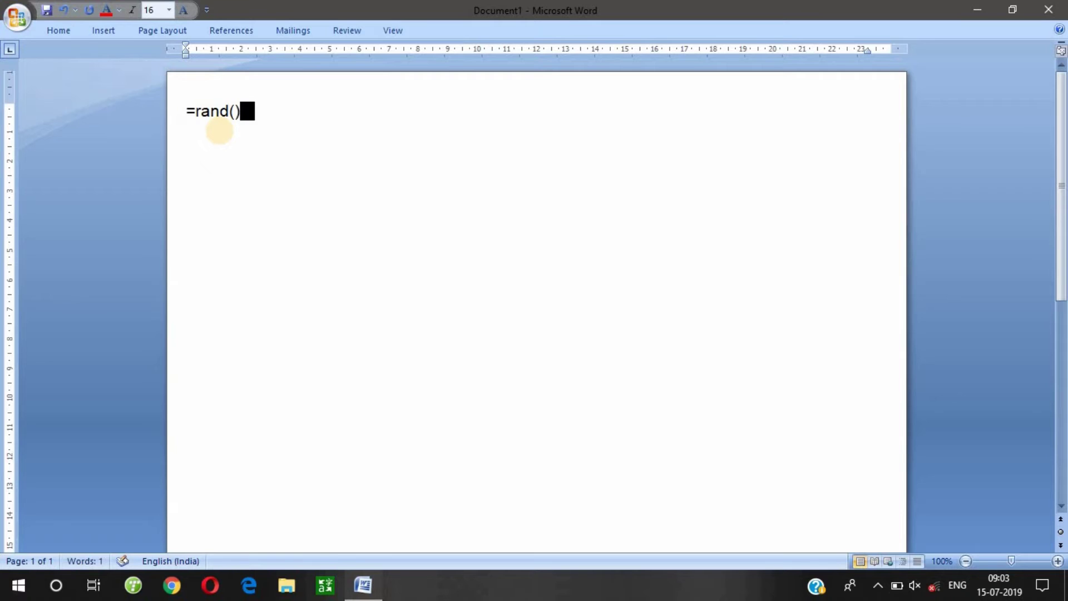
{"action": "key", "text": "Return"}
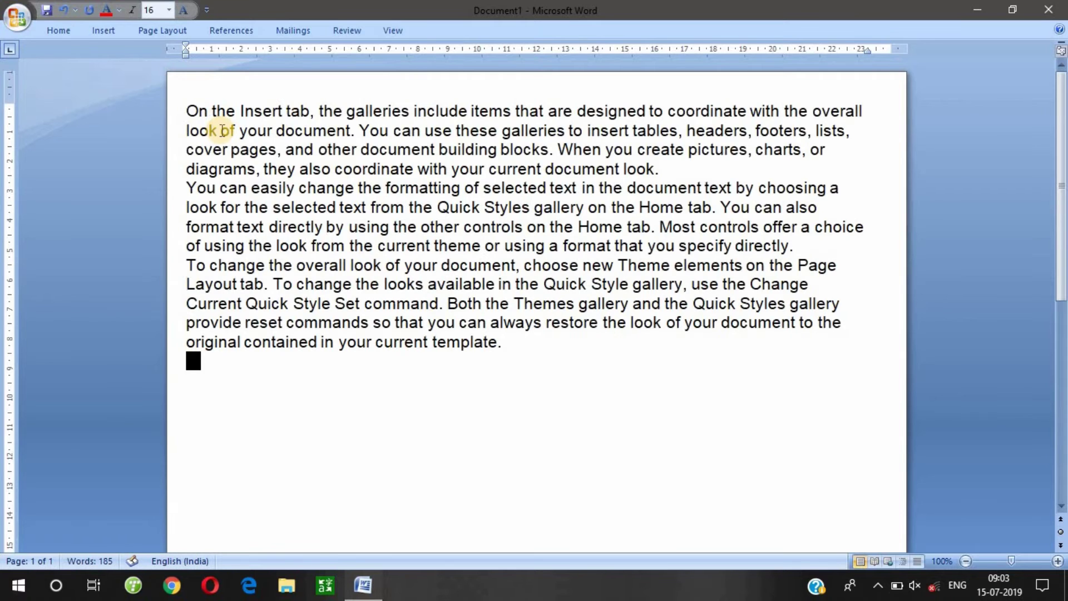
{"action": "left_click", "coordinate": [97, 31]}
{"action": "left_click", "coordinate": [56, 31]}
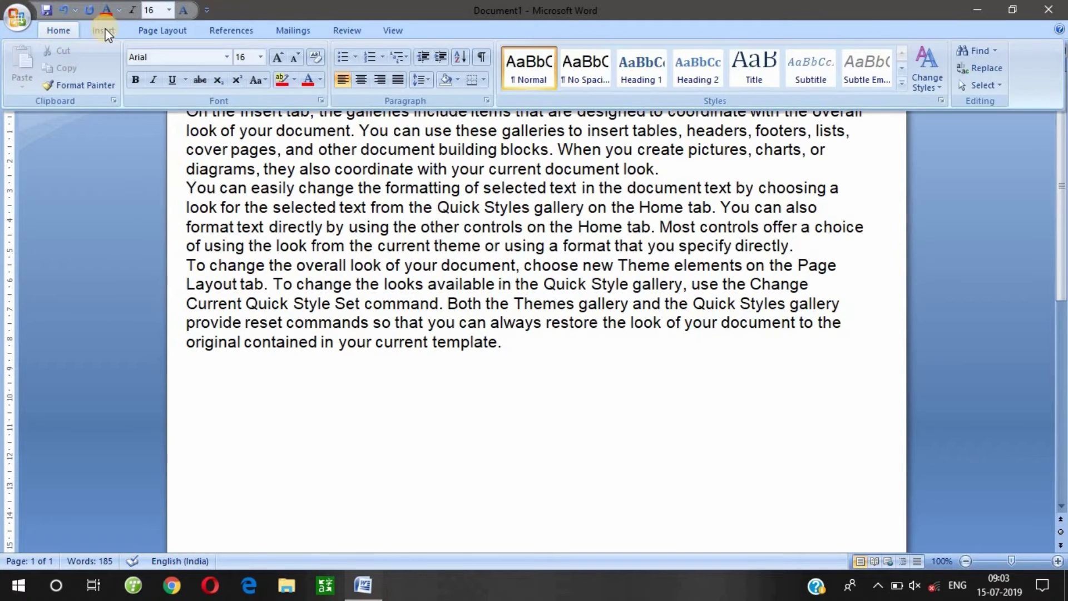
{"action": "left_click", "coordinate": [410, 199]}
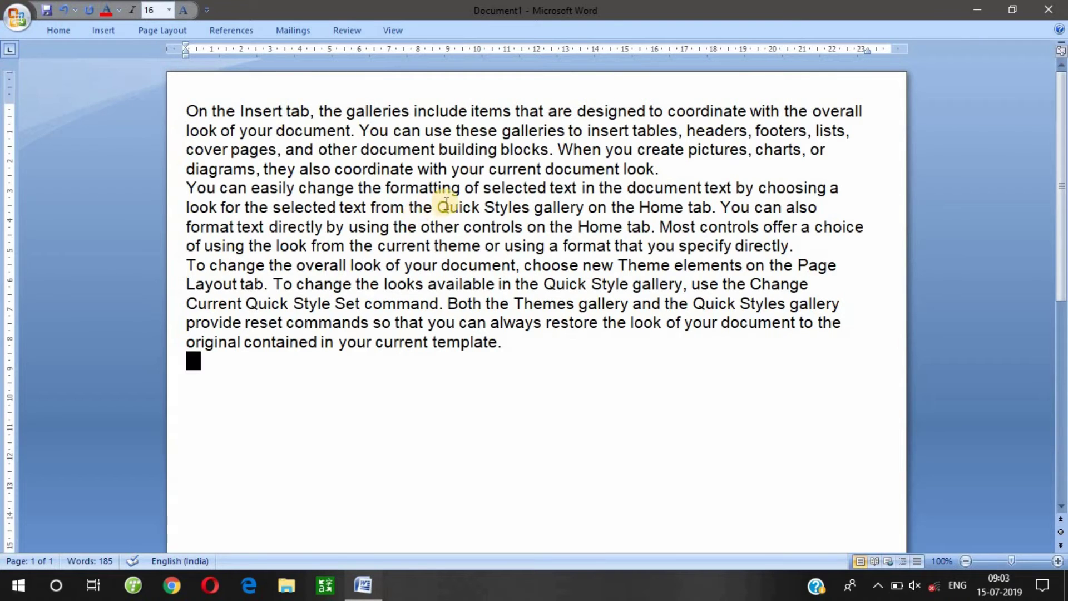
Color the phrase 'for the selected text from the' red using Home > Font Color.
{"action": "left_click_drag", "start_coordinate": [437, 207], "coordinate": [222, 207]}
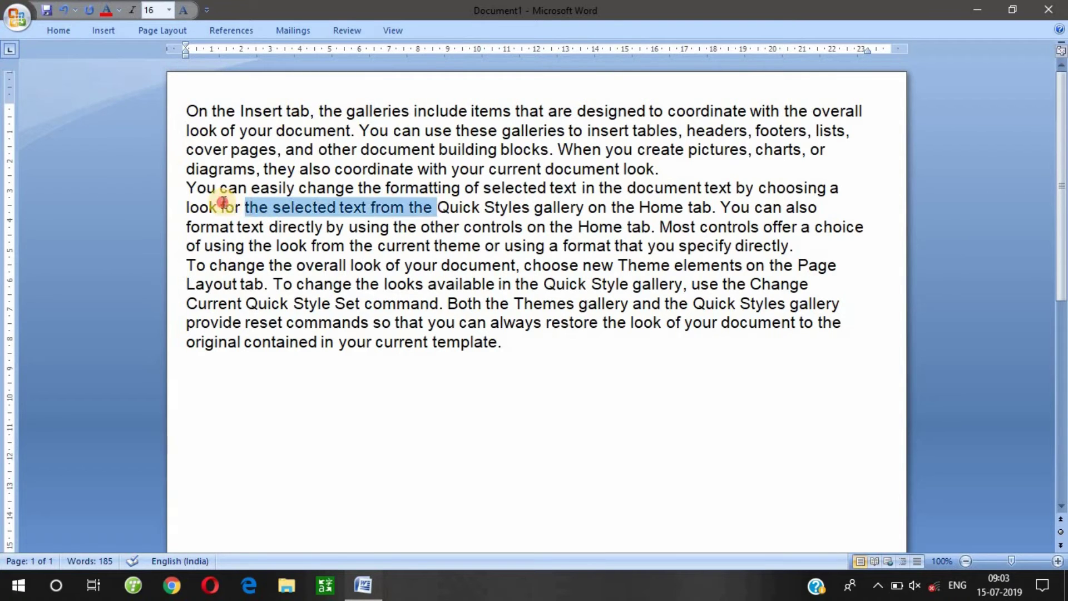
{"action": "left_click", "coordinate": [58, 30]}
{"action": "left_click", "coordinate": [320, 80]}
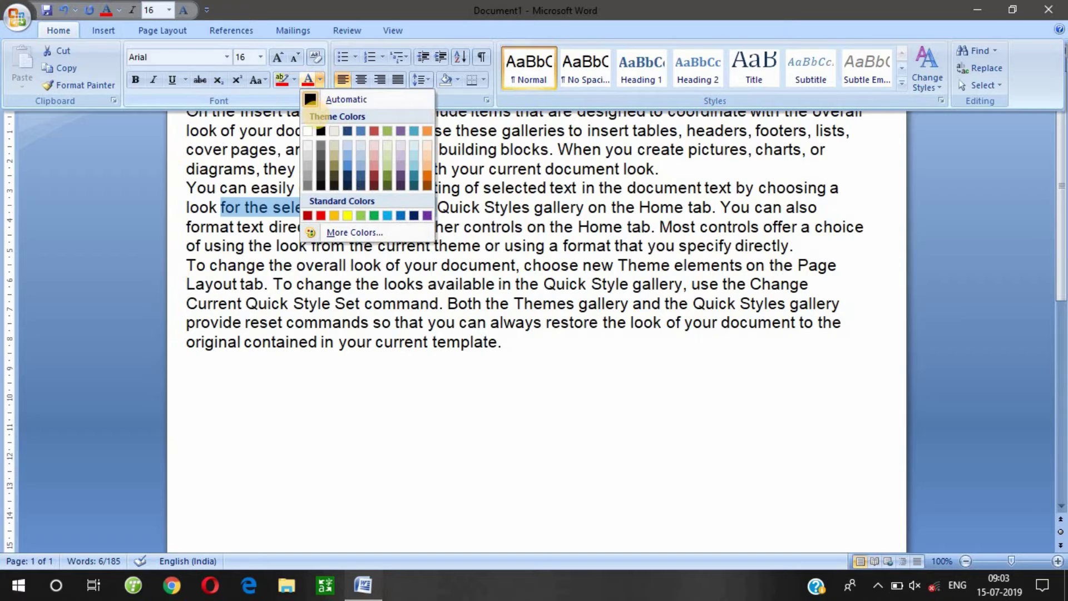
{"action": "left_click", "coordinate": [319, 216]}
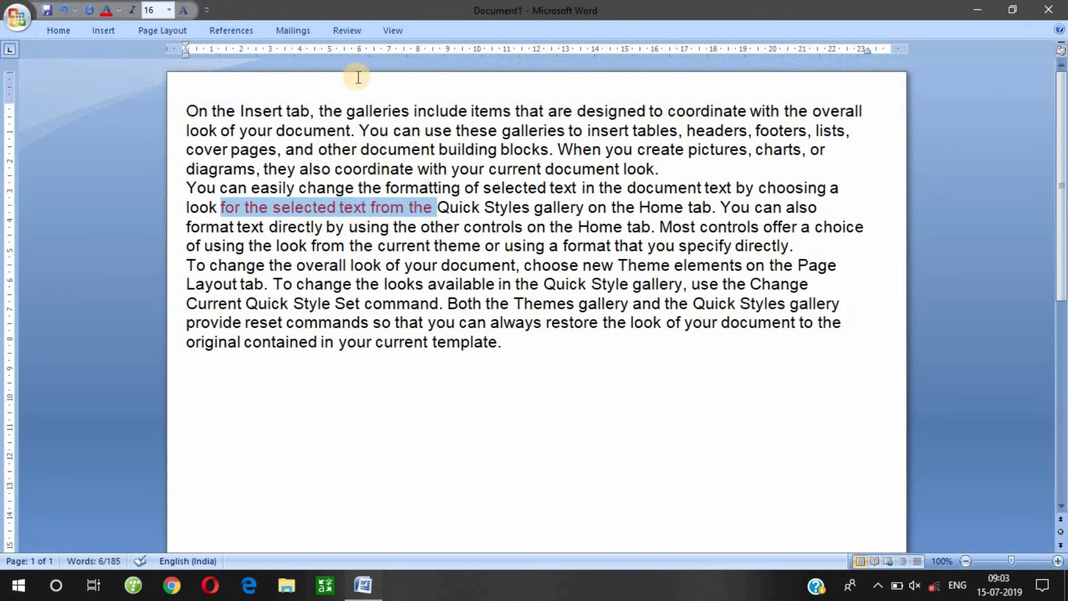
{"action": "left_click", "coordinate": [449, 226]}
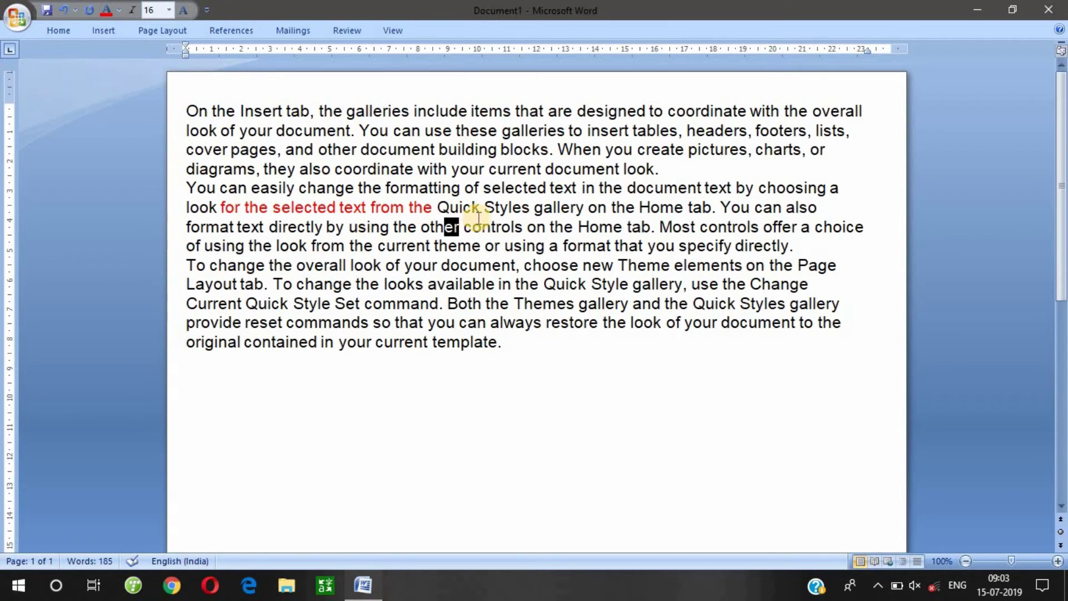
{"action": "left_click", "coordinate": [433, 158]}
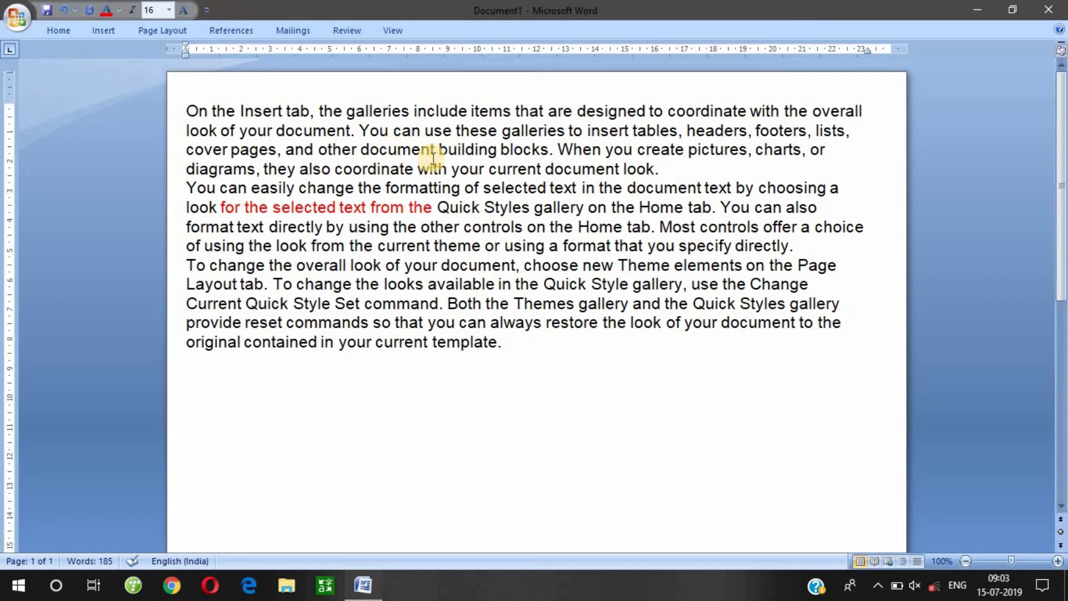
Restore the full ribbon so it stays docked, then place the cursor at the text's end.
{"action": "left_click", "coordinate": [59, 30]}
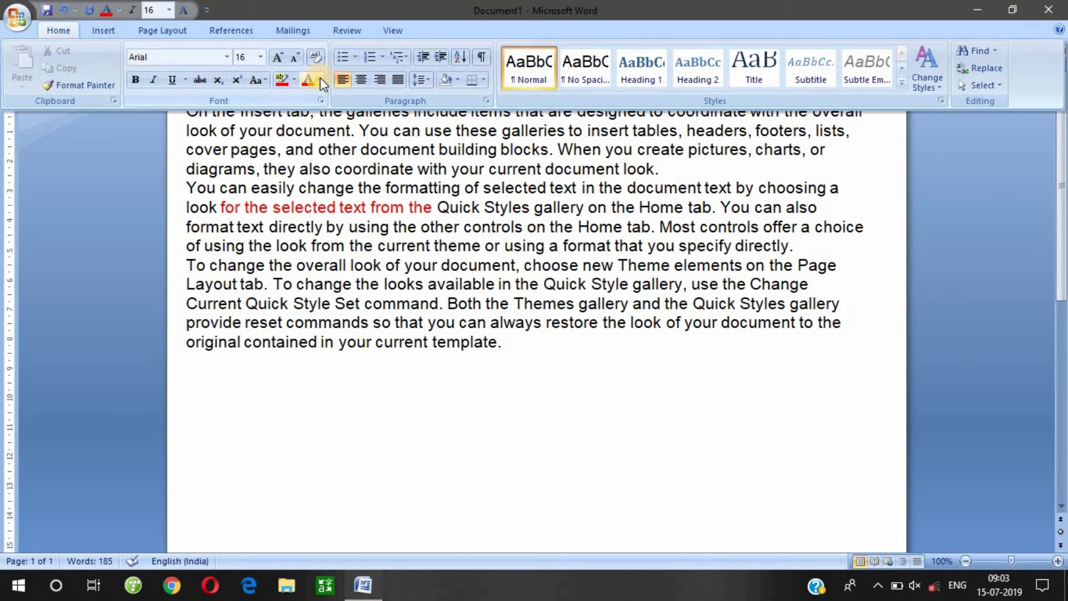
{"action": "left_click", "coordinate": [361, 259]}
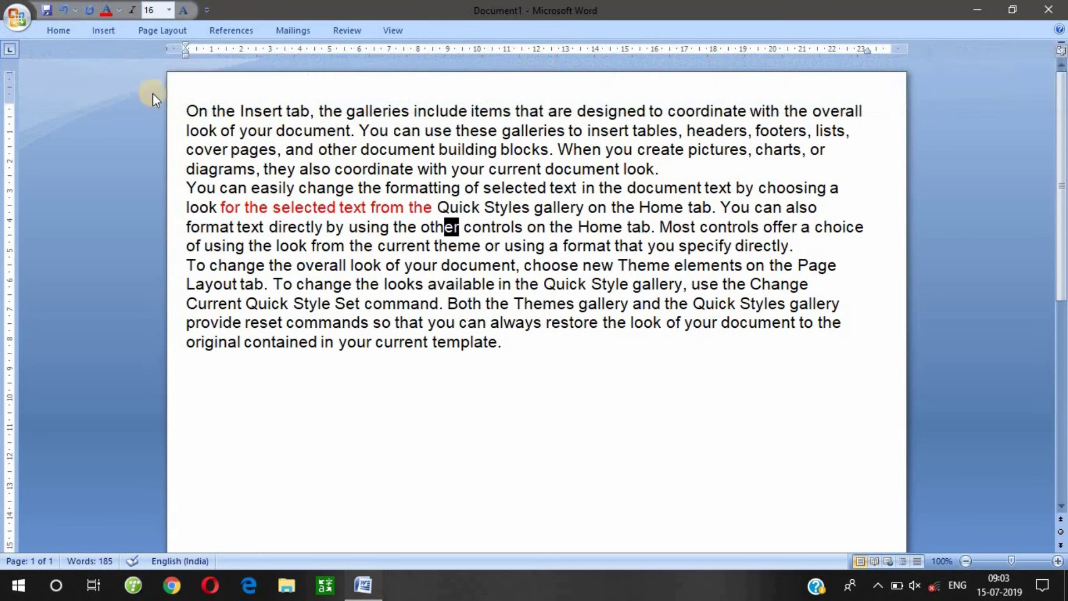
{"action": "left_click", "coordinate": [67, 32]}
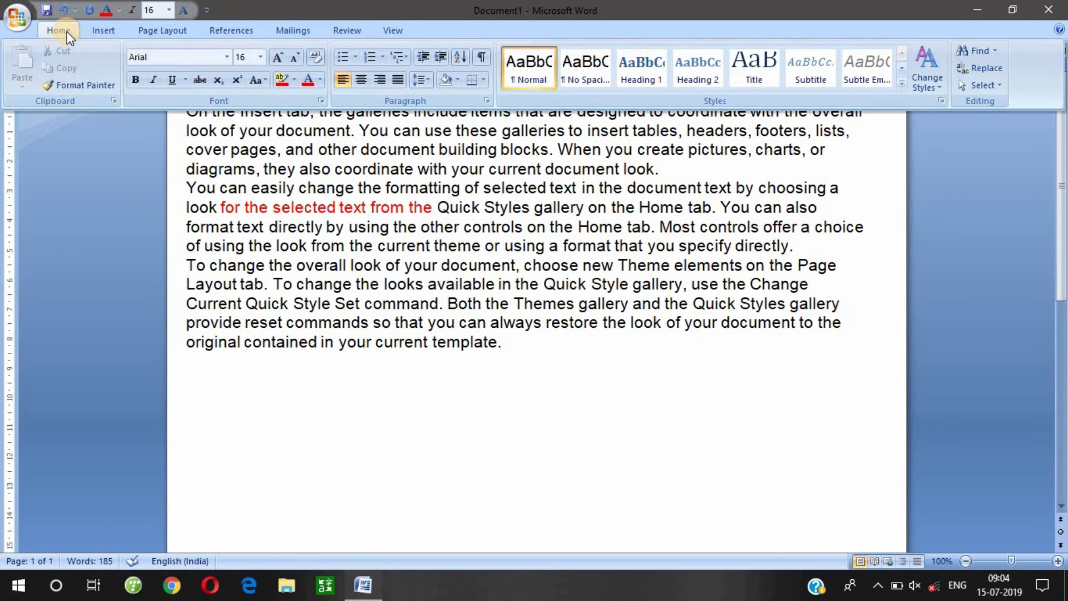
{"action": "double_click", "coordinate": [67, 31]}
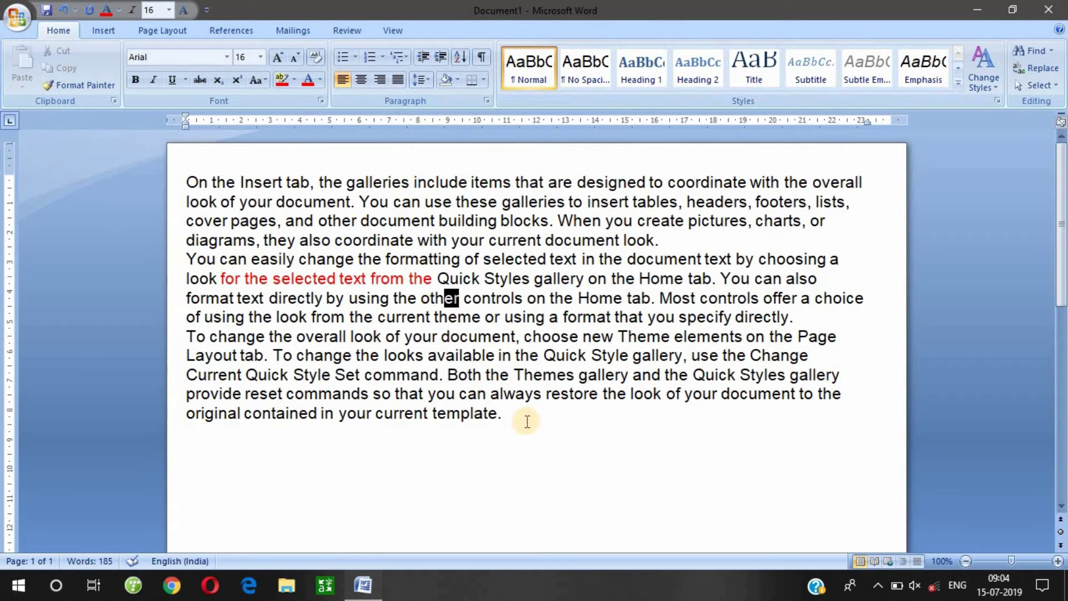
{"action": "left_click", "coordinate": [501, 415]}
Delete all the sample text, type 'Mukesh' at the top left and tab ahead.
{"action": "left_click_drag", "start_coordinate": [386, 316], "coordinate": [190, 171]}
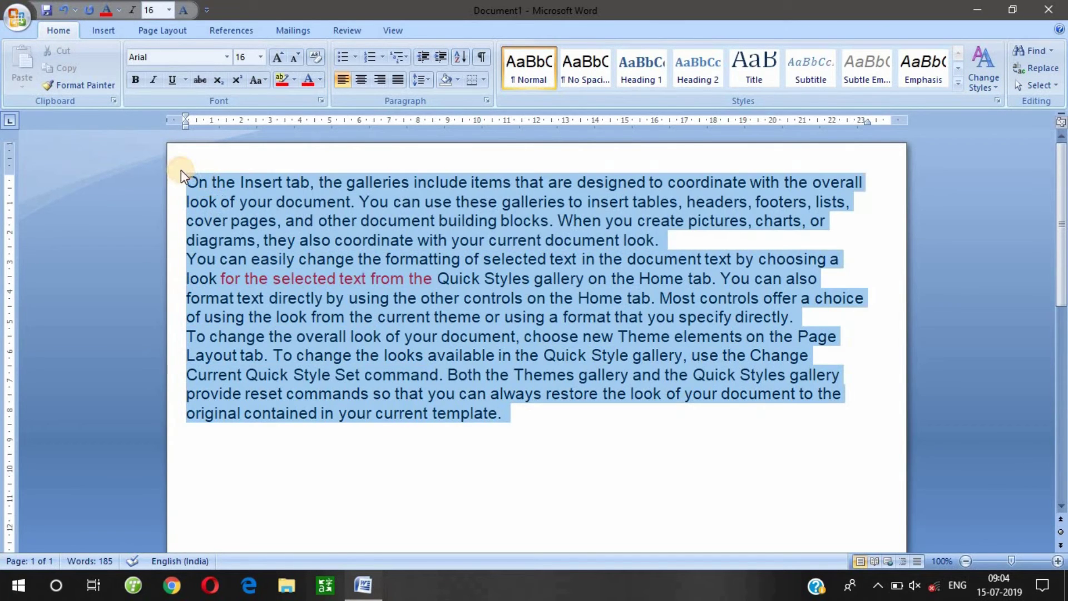
{"action": "key", "text": "Delete"}
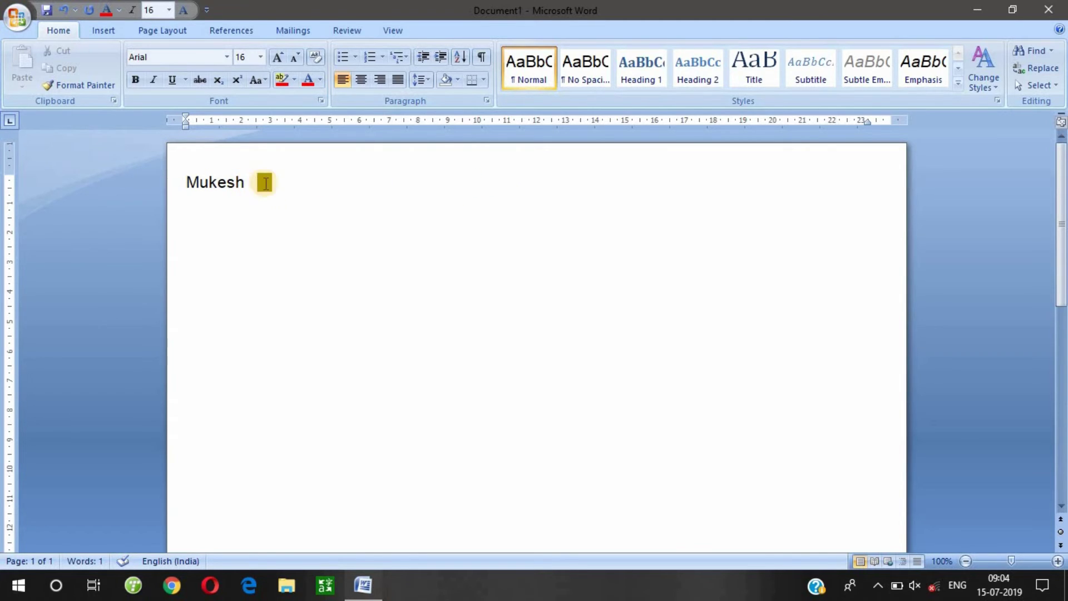
{"action": "key", "text": "Tab"}
{"action": "key", "text": "Tab"}
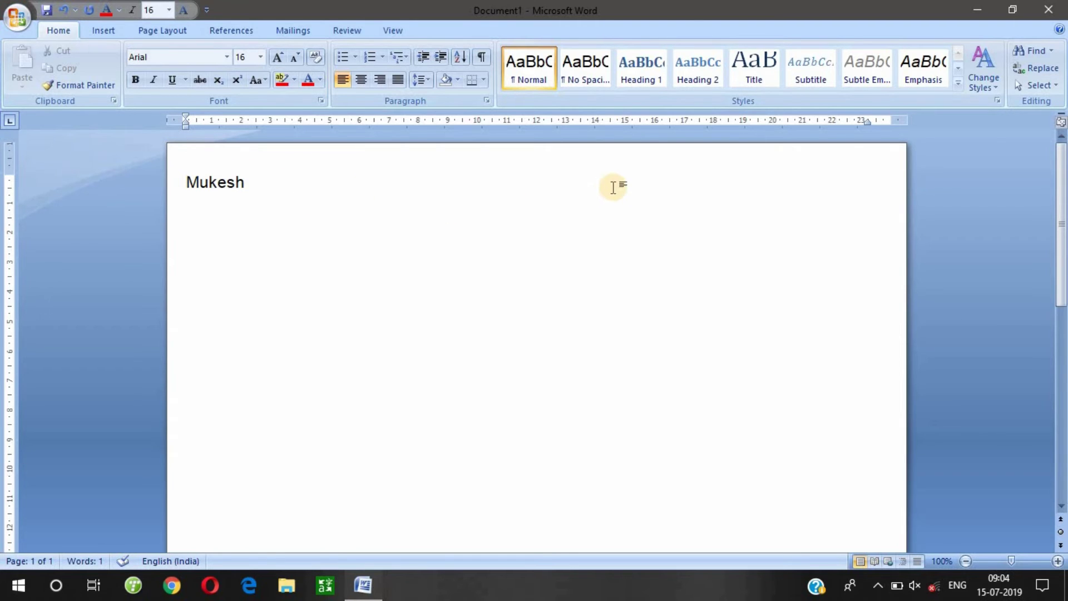
Use Click and Type to scatter Pradeep, Alok, Sandeep, Santosh and Vinod across the page.
{"action": "double_click", "coordinate": [613, 187]}
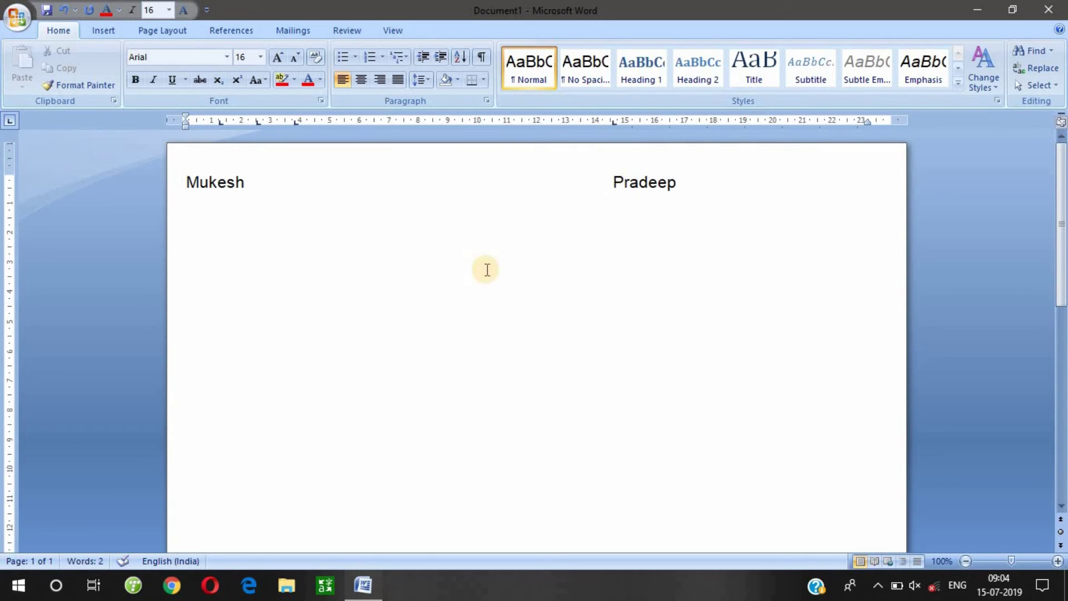
{"action": "double_click", "coordinate": [419, 340]}
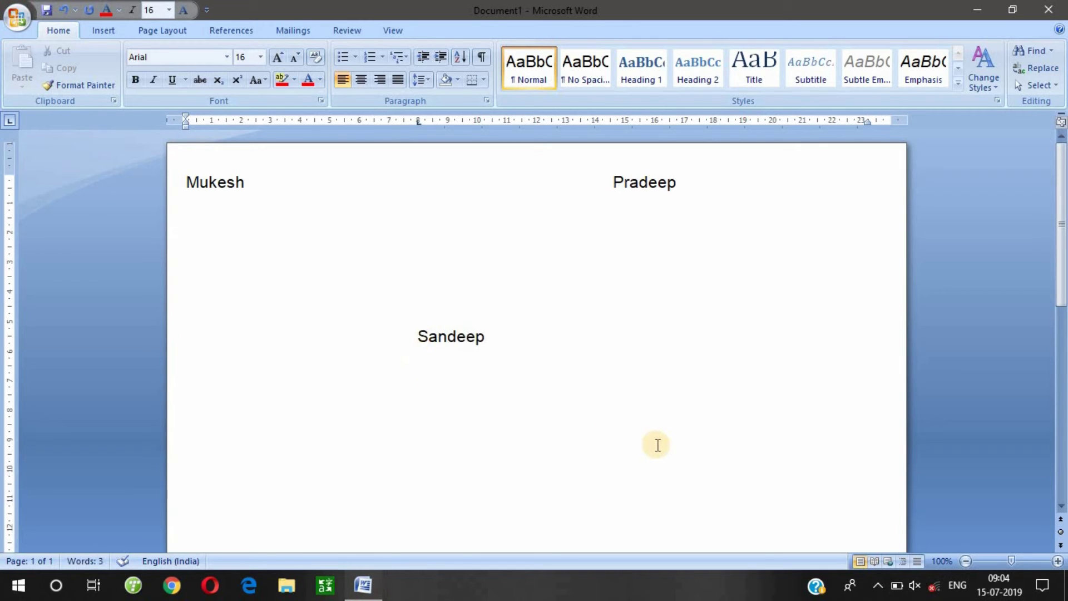
{"action": "double_click", "coordinate": [658, 445]}
{"action": "type", "text": "Santosh"}
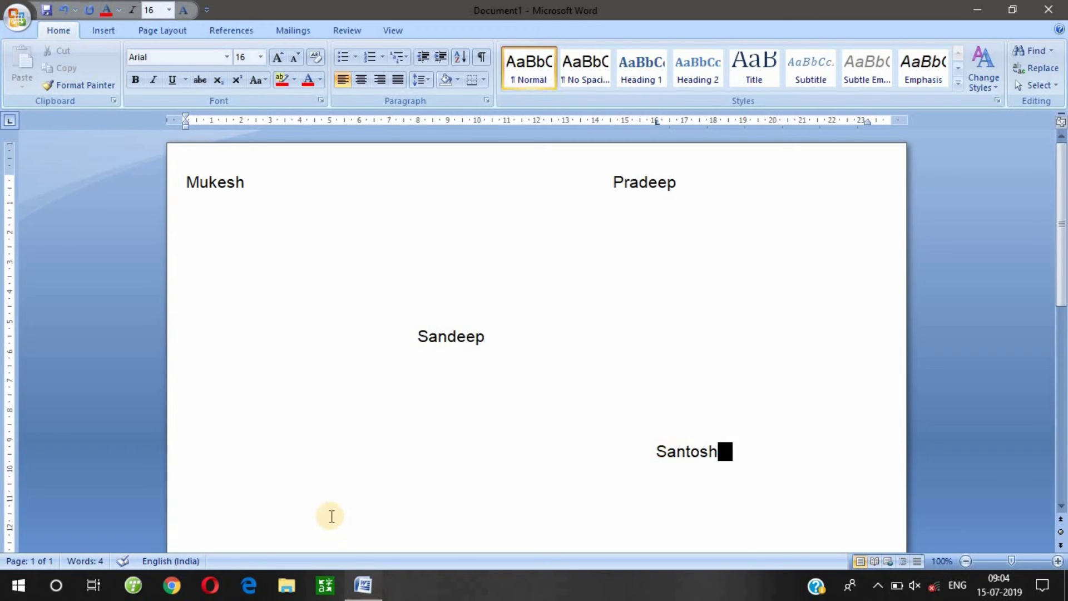
{"action": "double_click", "coordinate": [319, 516]}
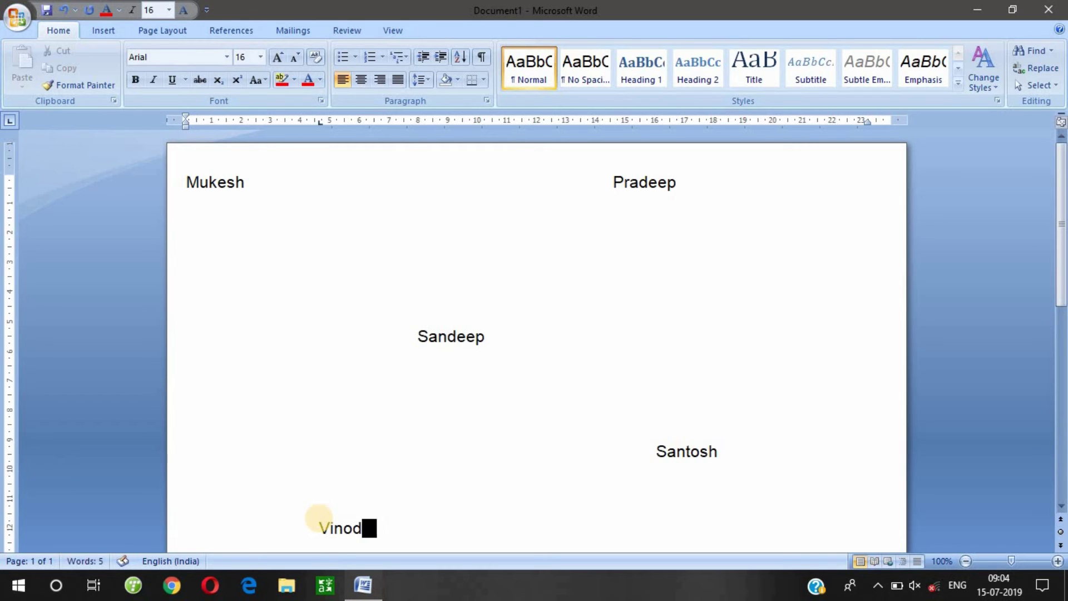
{"action": "double_click", "coordinate": [717, 286]}
{"action": "type", "text": "Alok"}
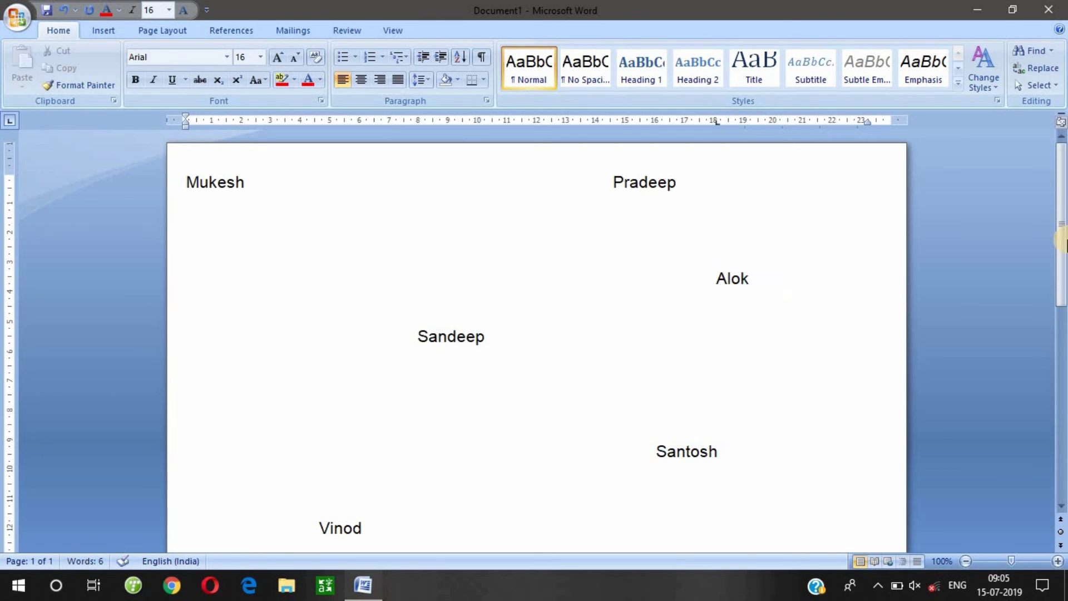
{"action": "left_click_drag", "start_coordinate": [1061, 184], "coordinate": [1063, 284]}
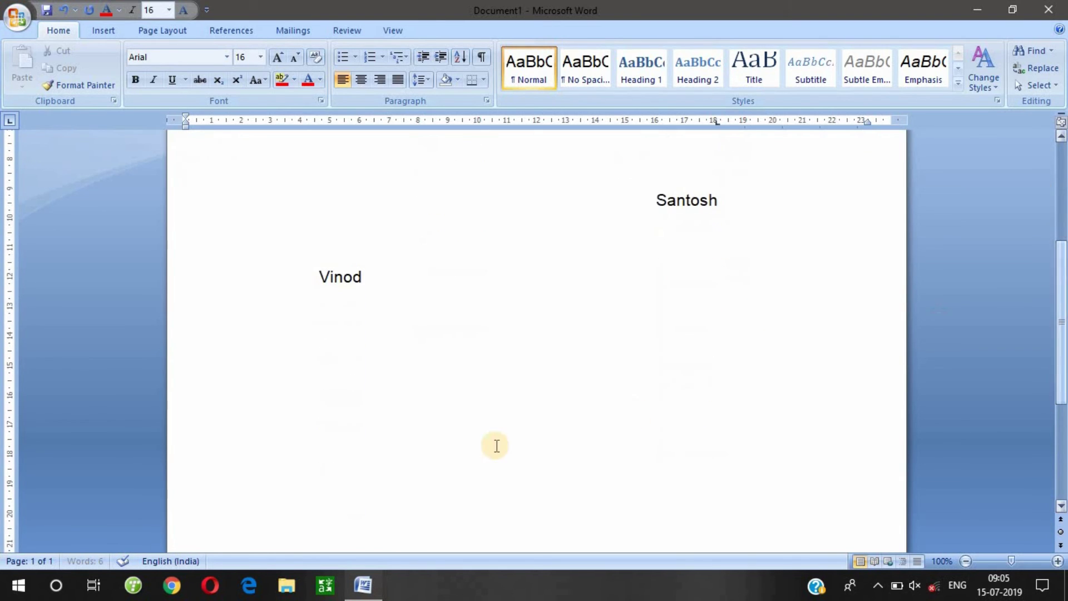
Add 'Ashok' centred below Vinod and 'Anil' below Santosh, then scroll back to the top.
{"action": "double_click", "coordinate": [522, 425]}
{"action": "type", "text": "A"}
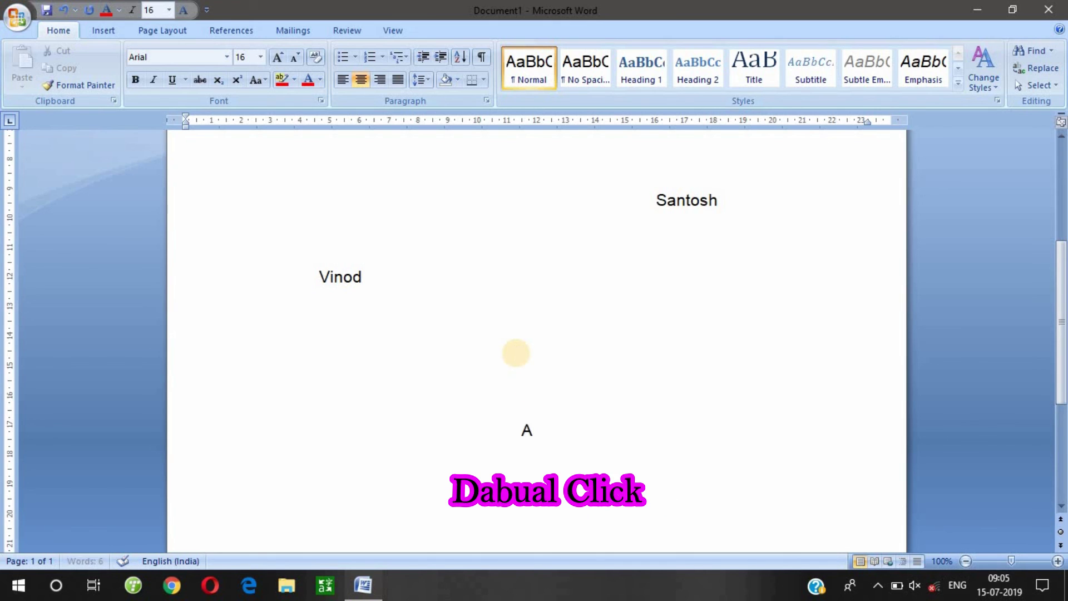
{"action": "type", "text": "sho"}
{"action": "type", "text": "k"}
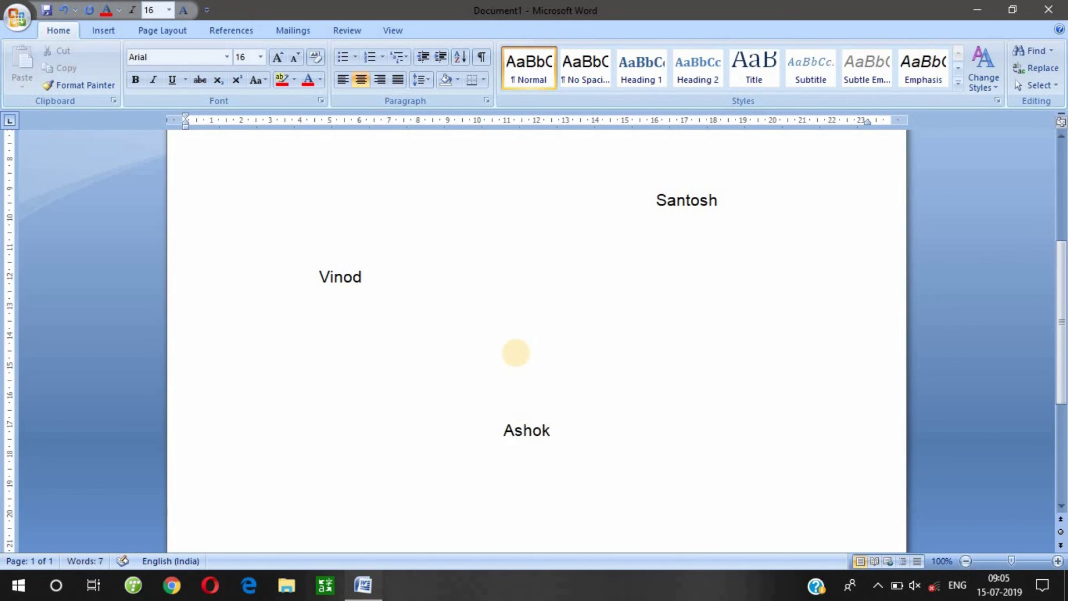
{"action": "mouse_move", "coordinate": [1061, 312]}
{"action": "left_mouse_down"}
{"action": "mouse_move", "coordinate": [1060, 277]}
{"action": "mouse_move", "coordinate": [1057, 304]}
{"action": "left_mouse_up"}
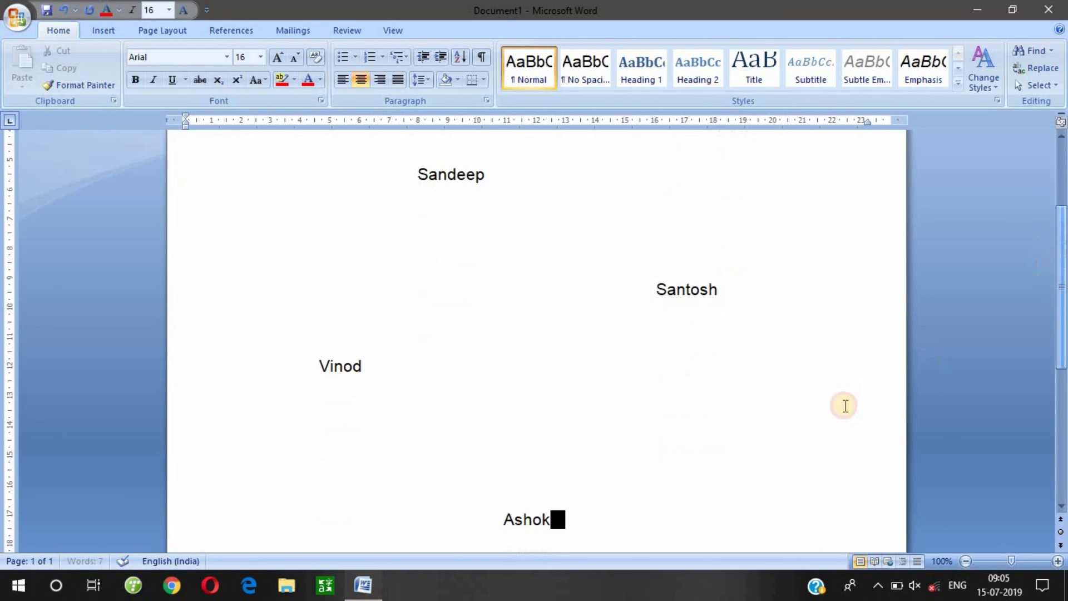
{"action": "double_click", "coordinate": [695, 376]}
{"action": "type", "text": "Ani"}
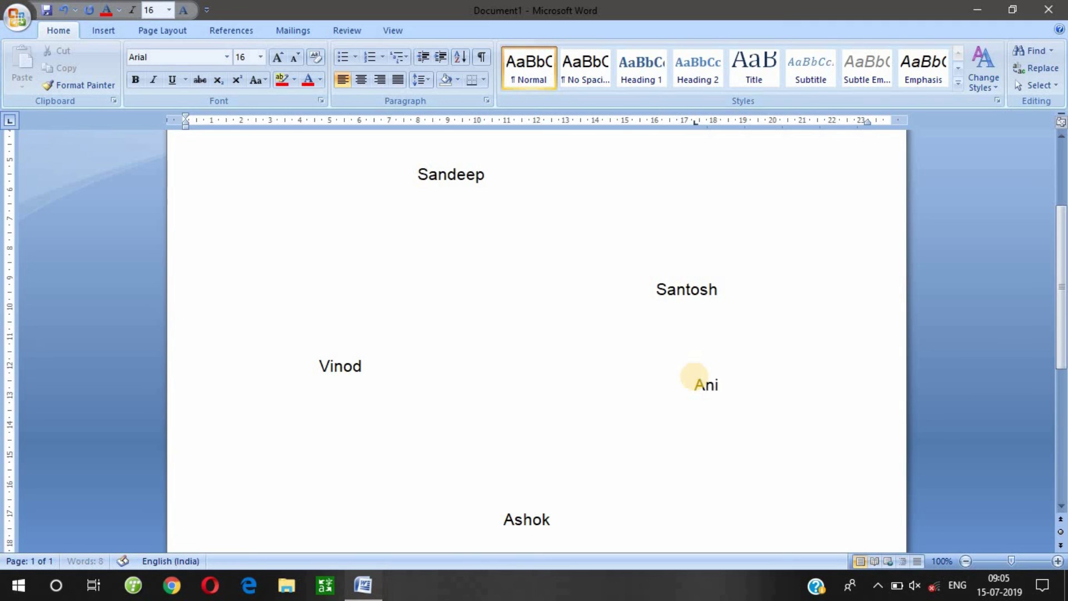
{"action": "type", "text": "l"}
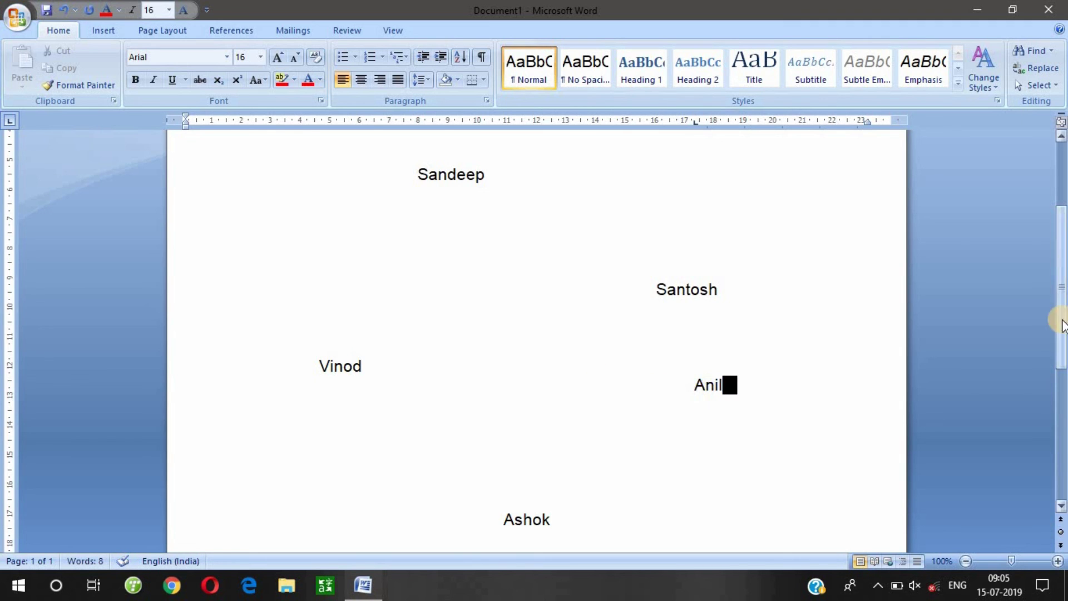
{"action": "left_click_drag", "start_coordinate": [1061, 326], "coordinate": [1056, 266]}
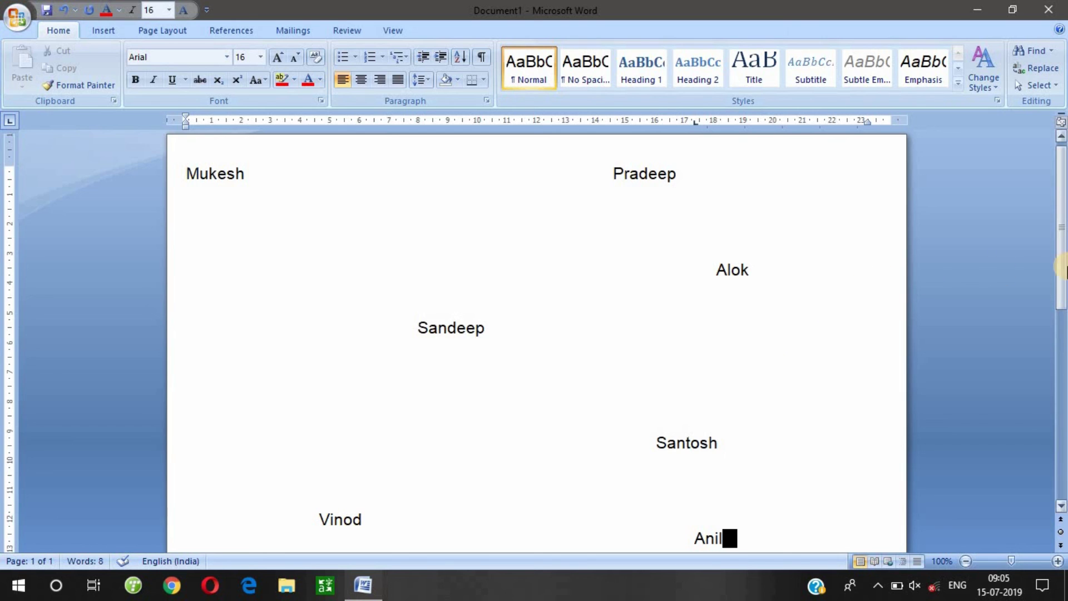
{"action": "left_click_drag", "start_coordinate": [1056, 281], "coordinate": [1059, 165]}
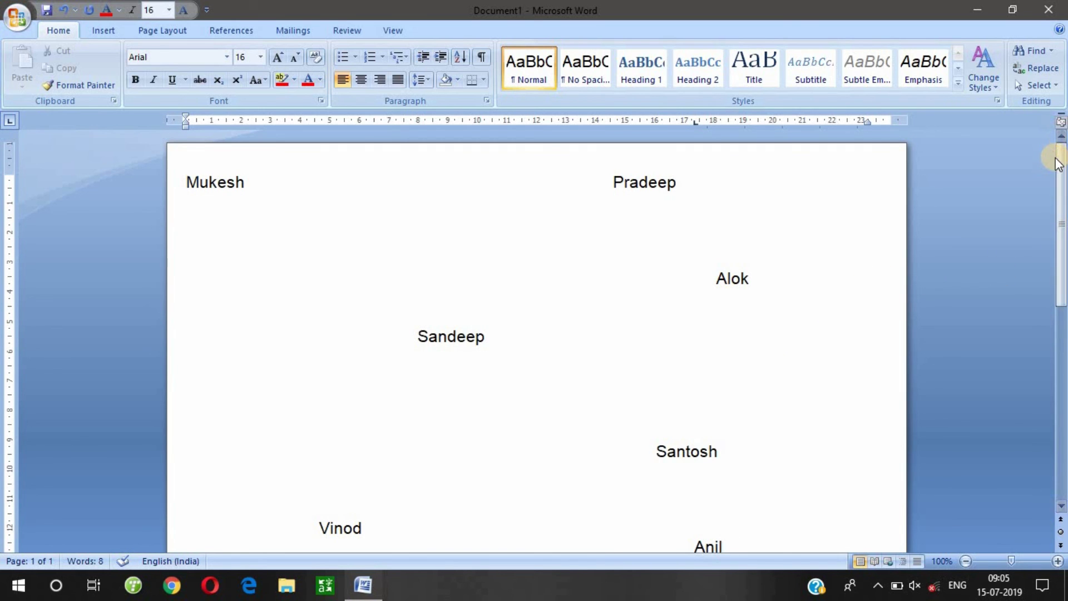